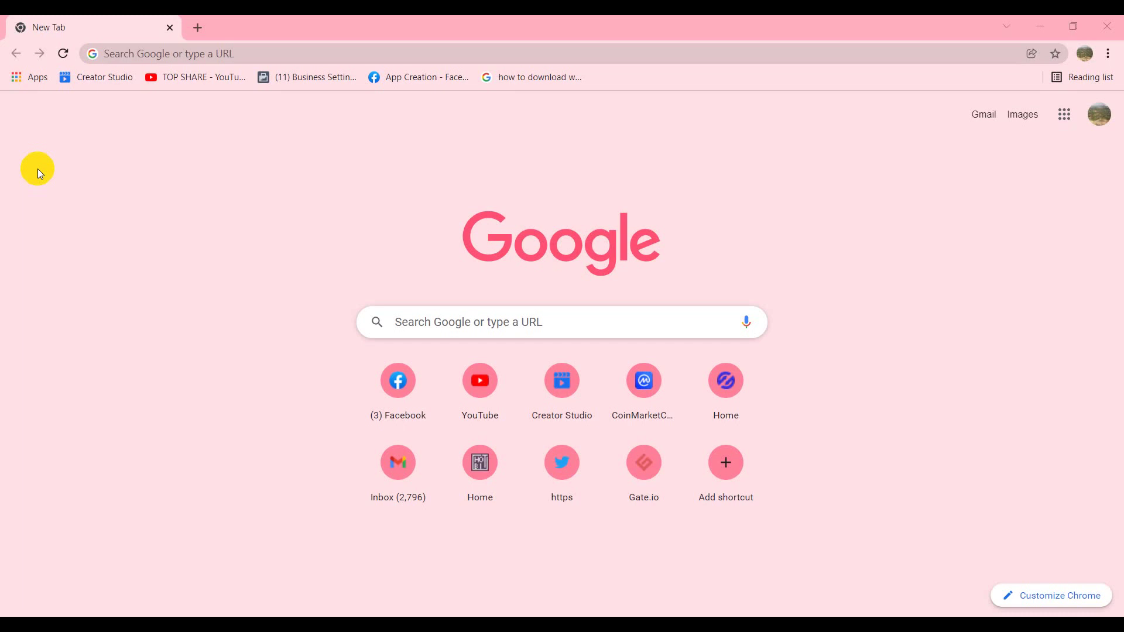
- Search Google for "windows 10 iso file download"
click(145, 52)
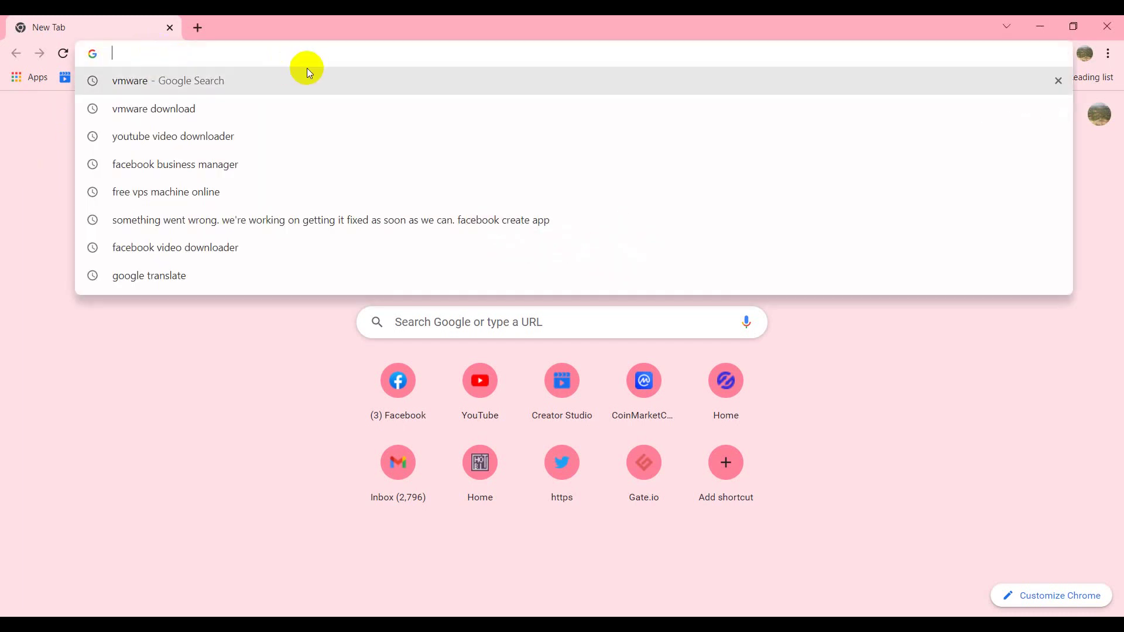
text(windows 1)
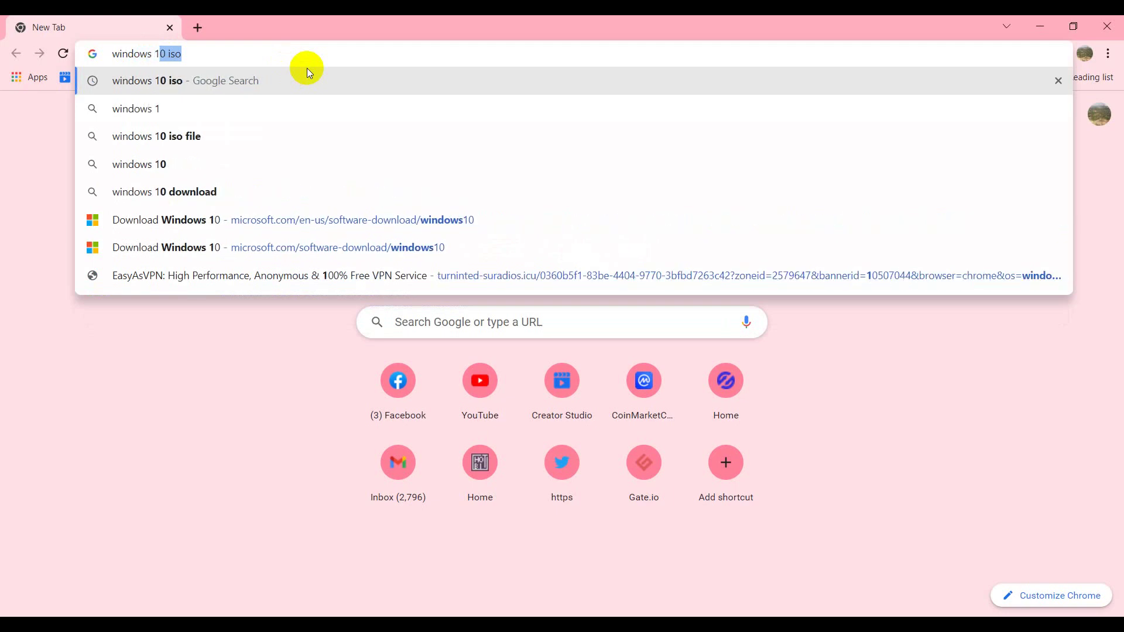
text(0 iso)
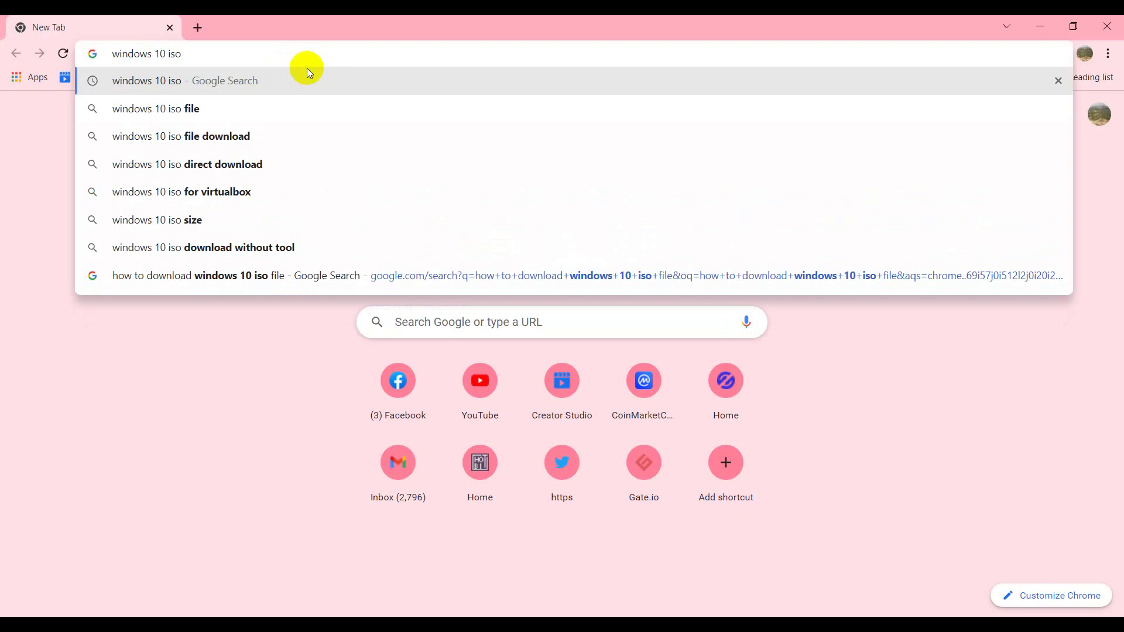
key(Down)
key(Down)
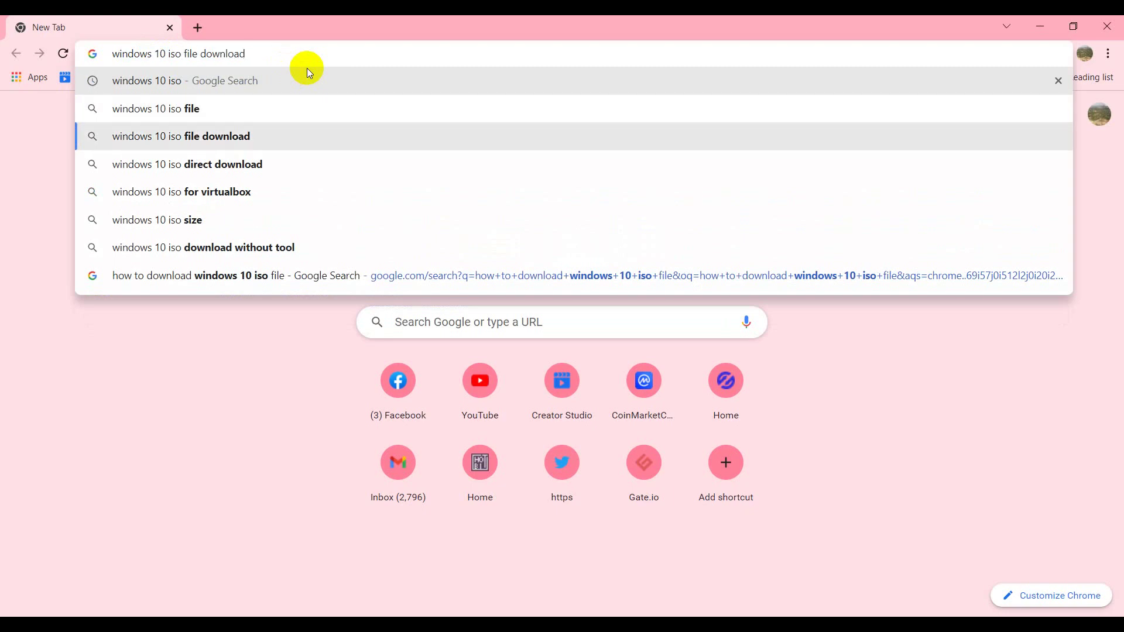
key(Return)
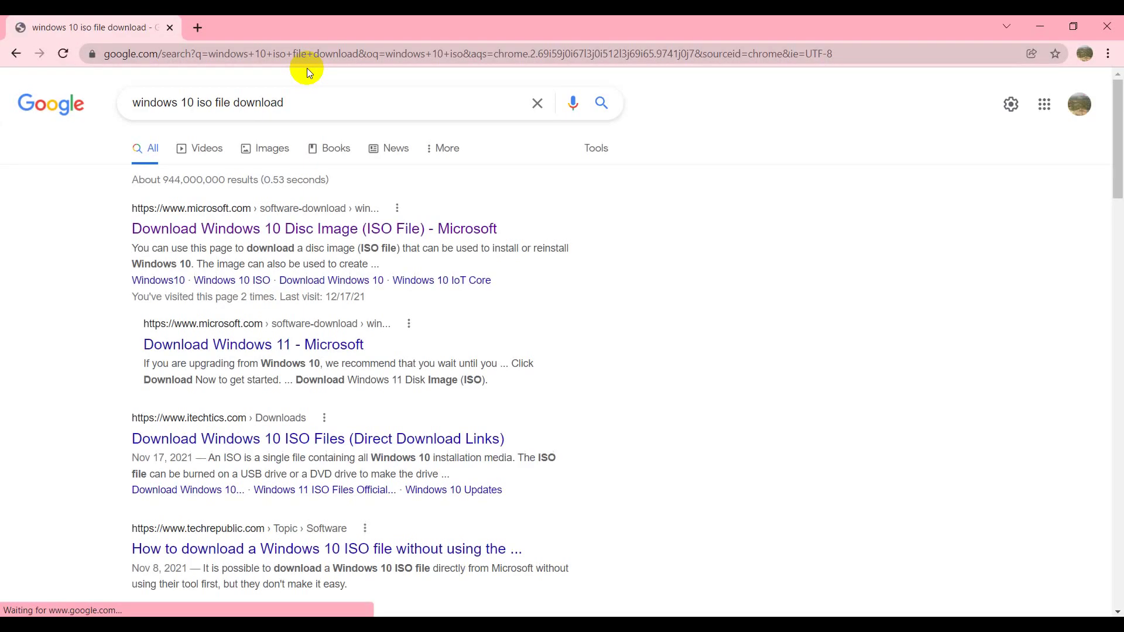
- Download the media creation tool from Microsoft's Download Windows 10 page and run the downloaded file
click(194, 227)
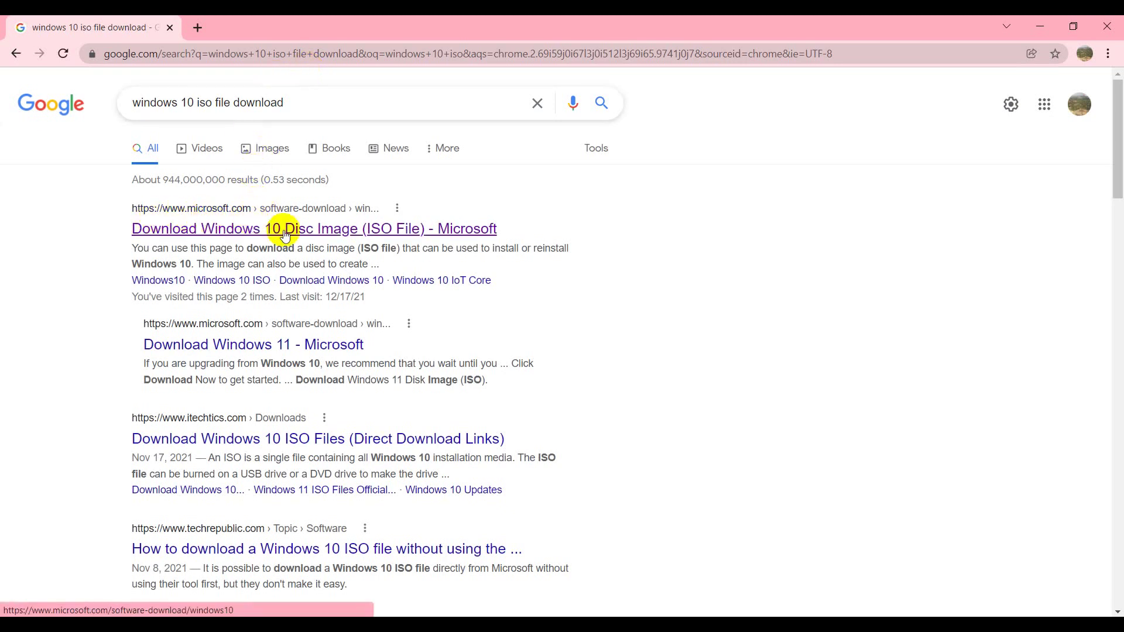
click(265, 237)
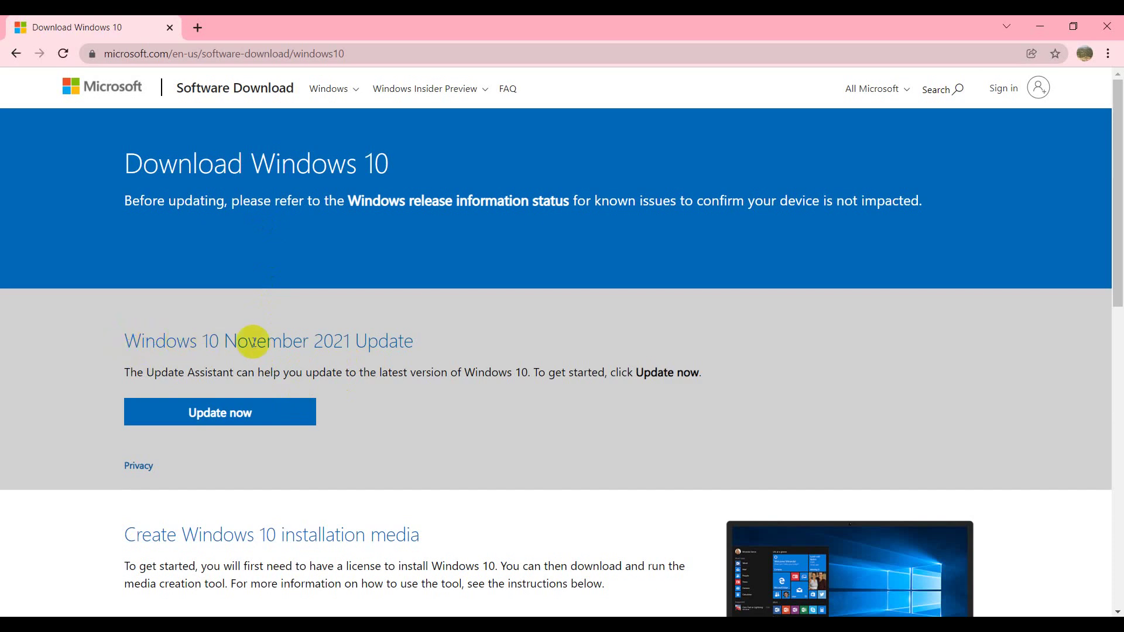
scroll(404, 377, down, 5)
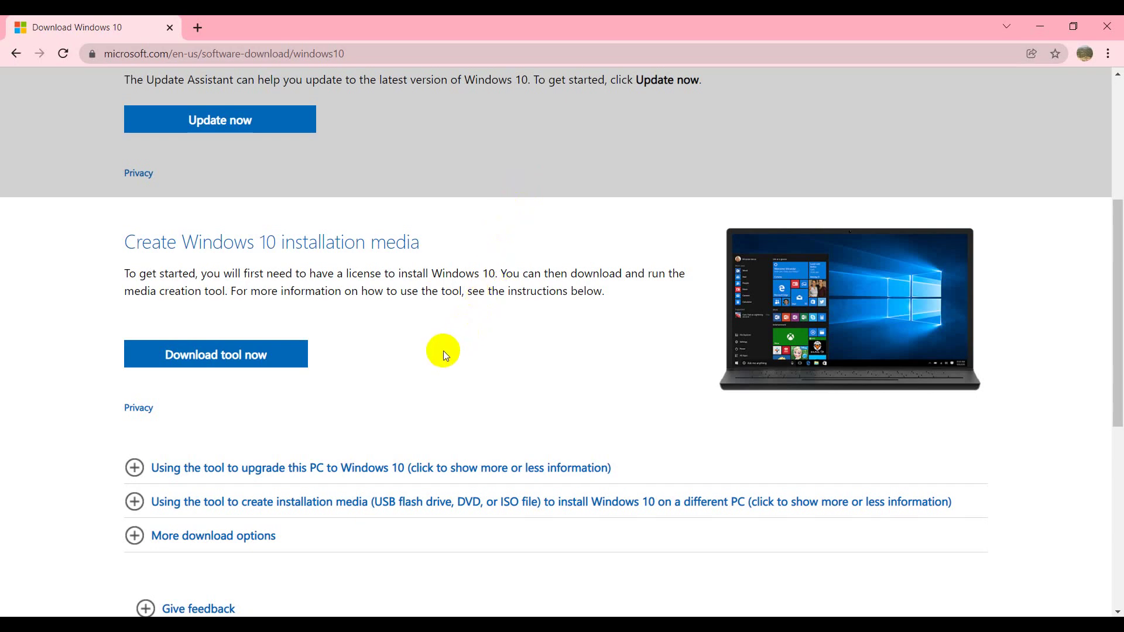
click(213, 356)
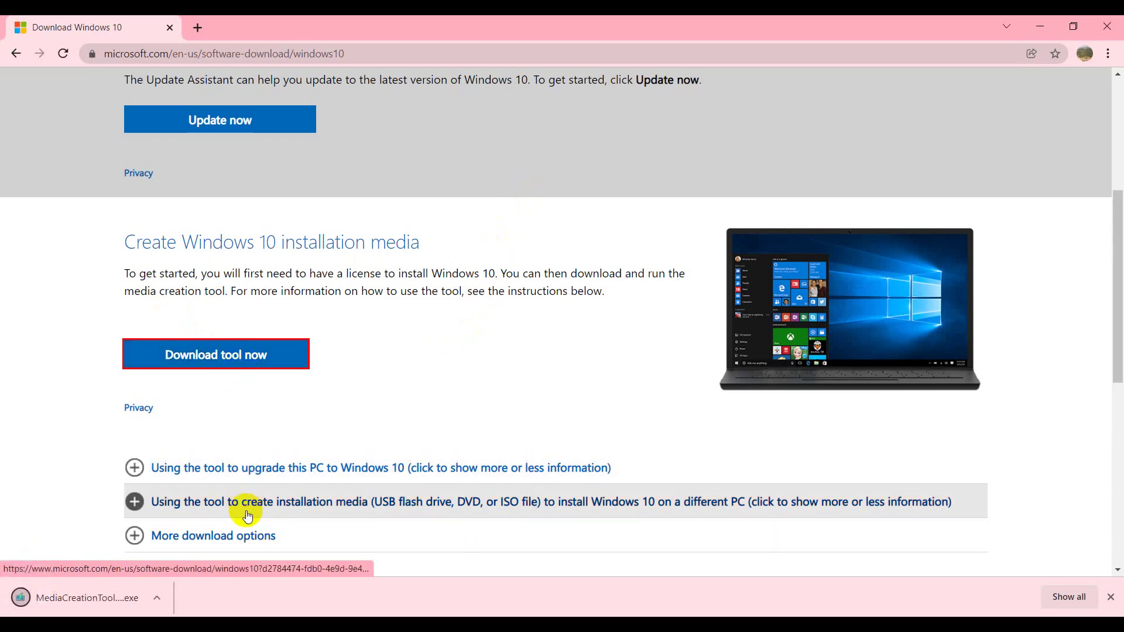
click(113, 601)
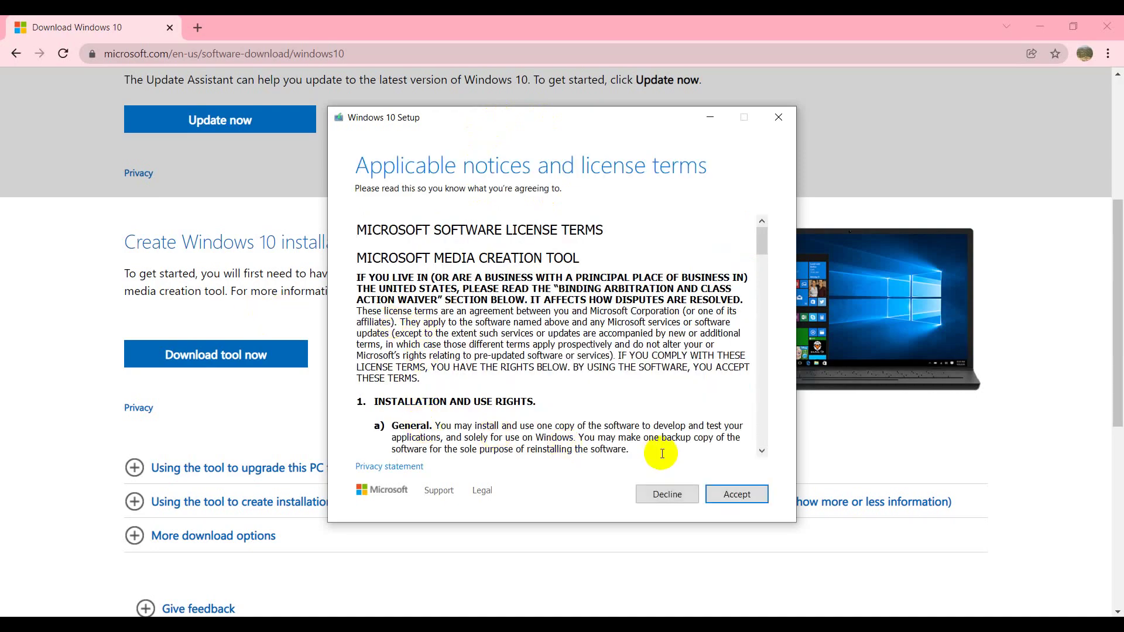
- Accept the license terms and choose to create installation media (USB flash drive, DVD, or ISO file) for another PC
scroll(581, 415, down, 6)
scroll(582, 415, down, 5)
scroll(577, 410, up, 12)
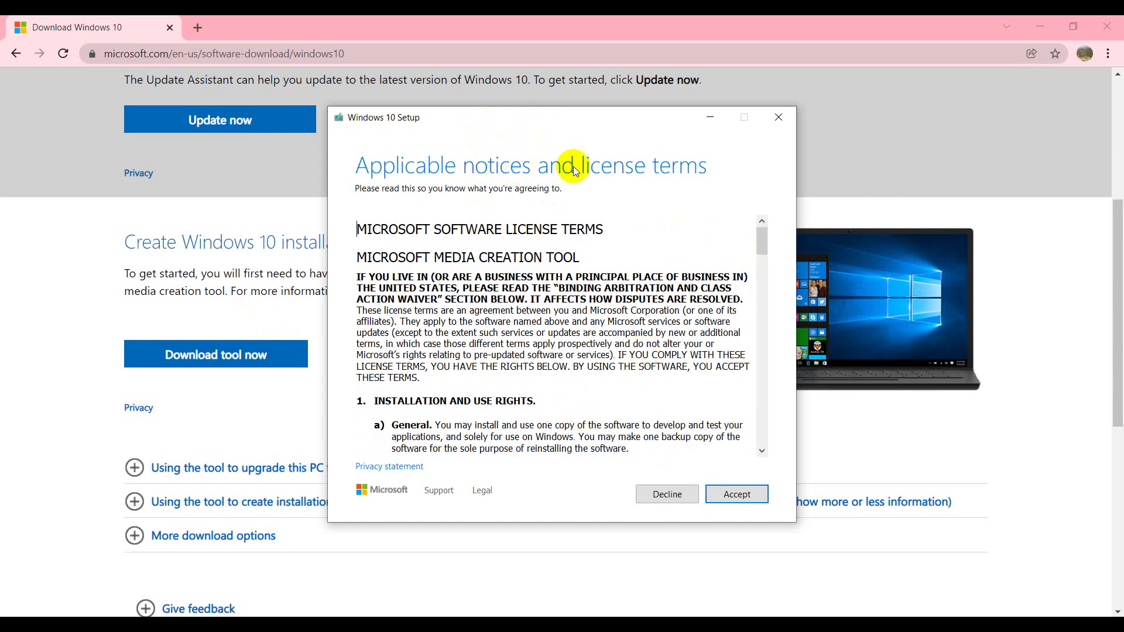
click(737, 494)
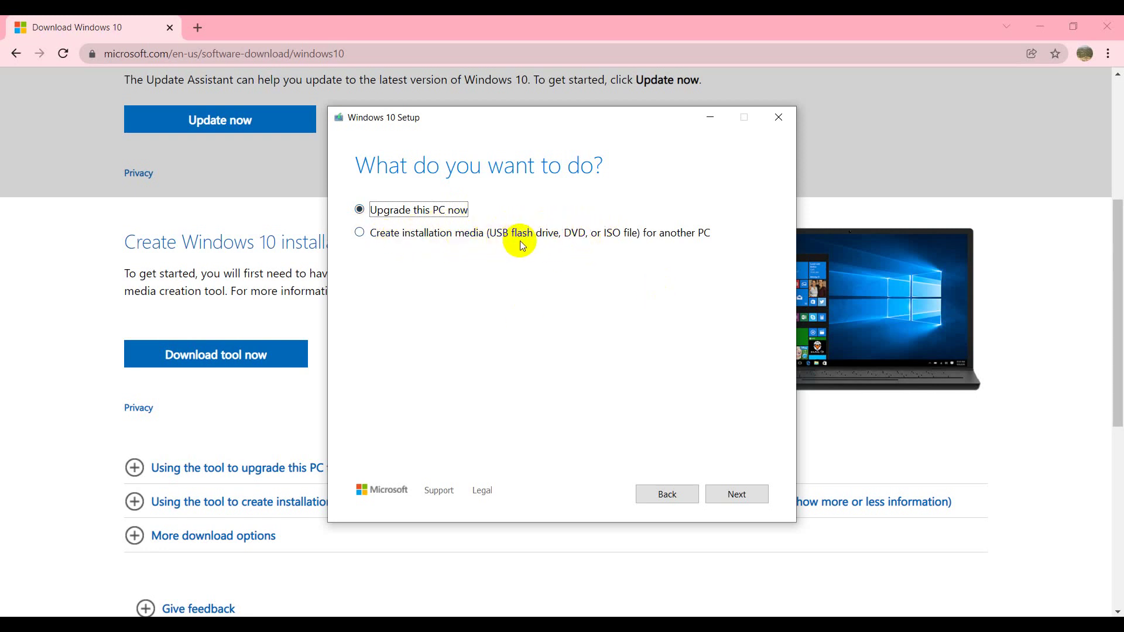
click(608, 234)
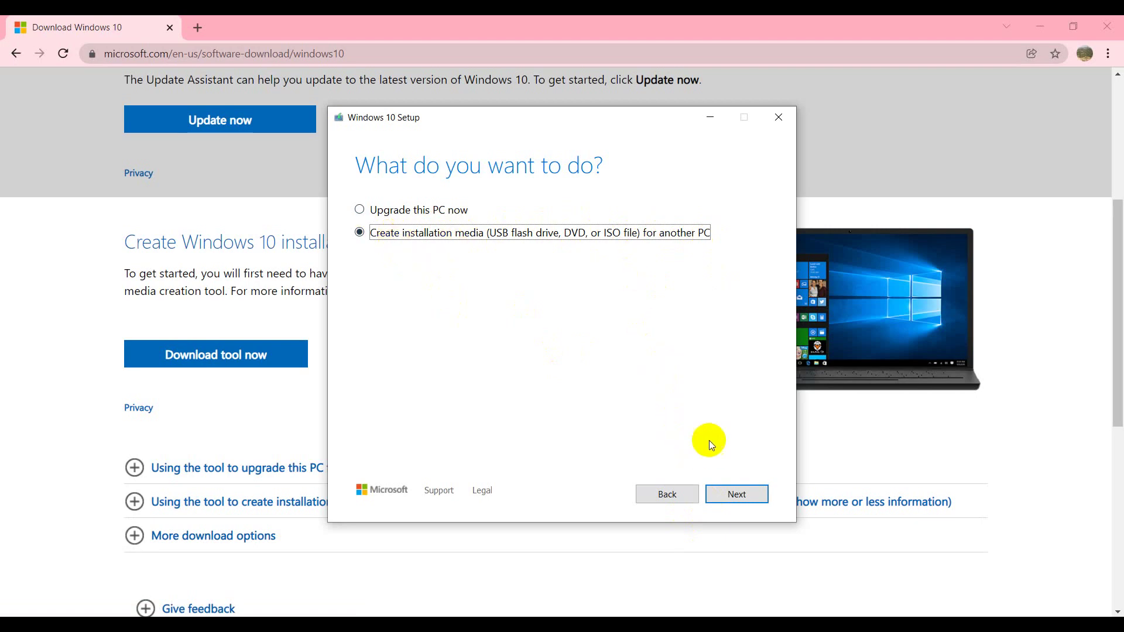
click(743, 495)
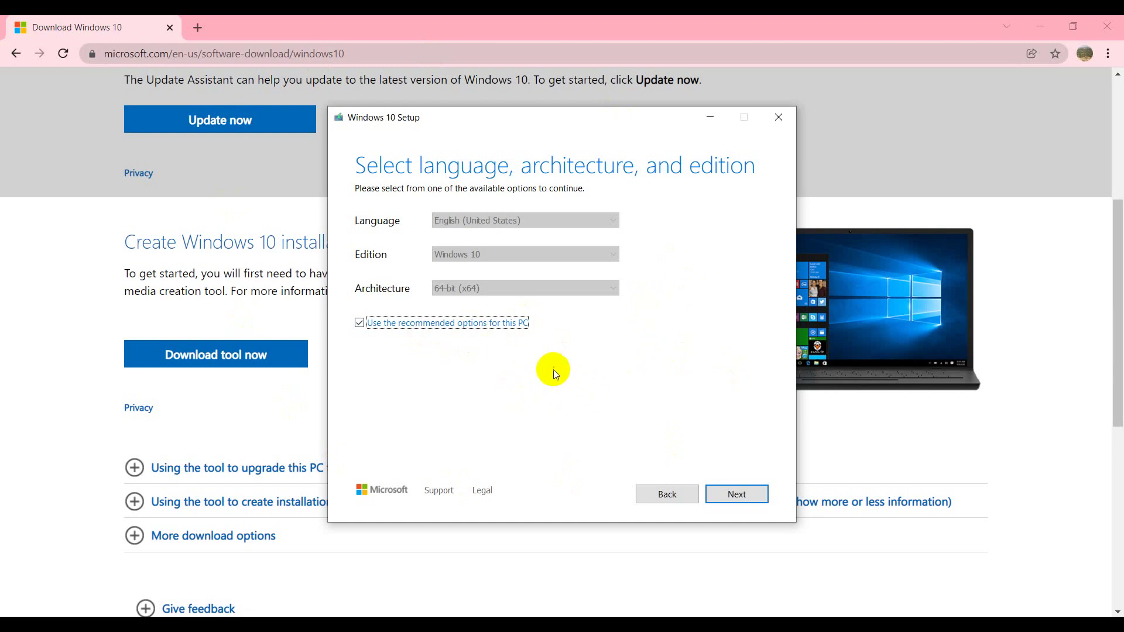
- Turn off the recommended options and proceed with English (United States), Windows 10 and the 64-bit (x64) architecture
click(359, 323)
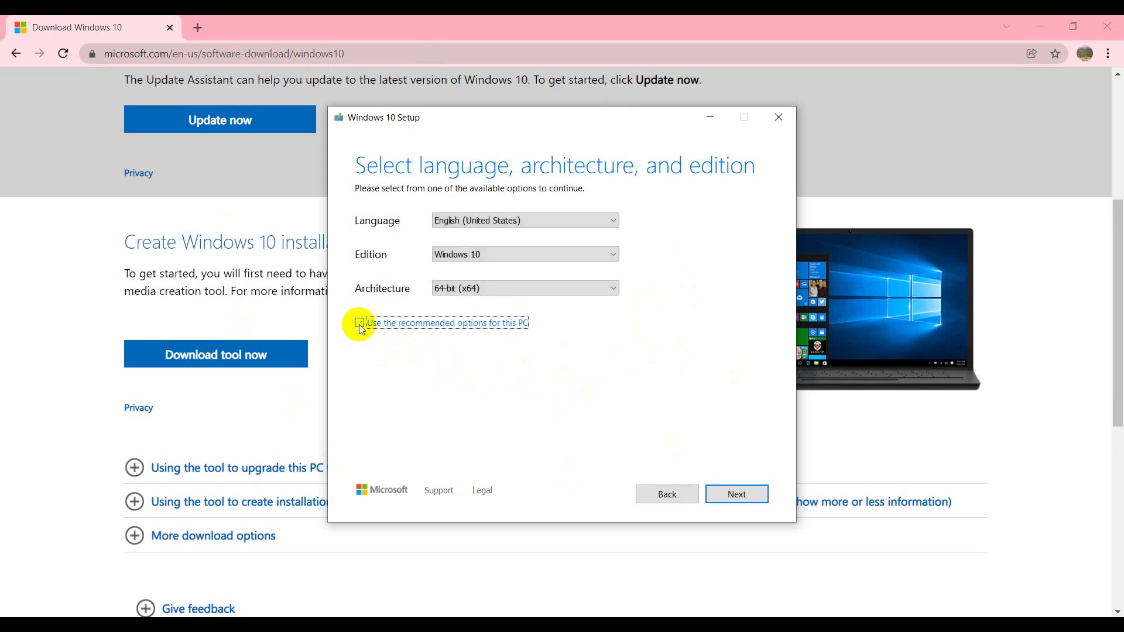
click(610, 226)
click(610, 225)
click(610, 225)
click(610, 225)
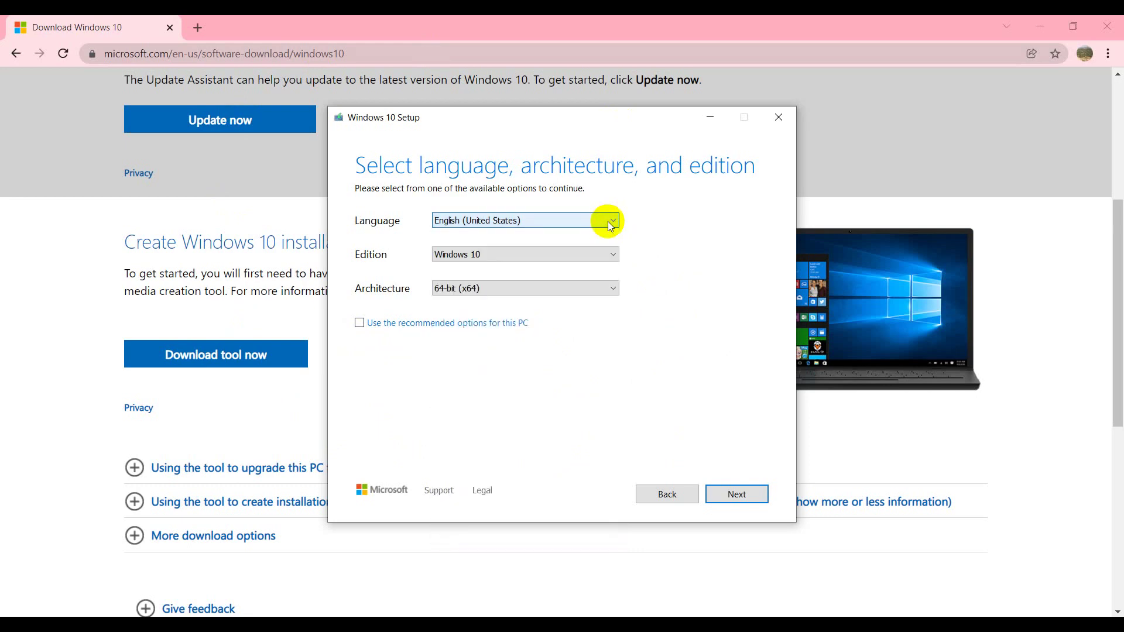
click(508, 253)
click(507, 253)
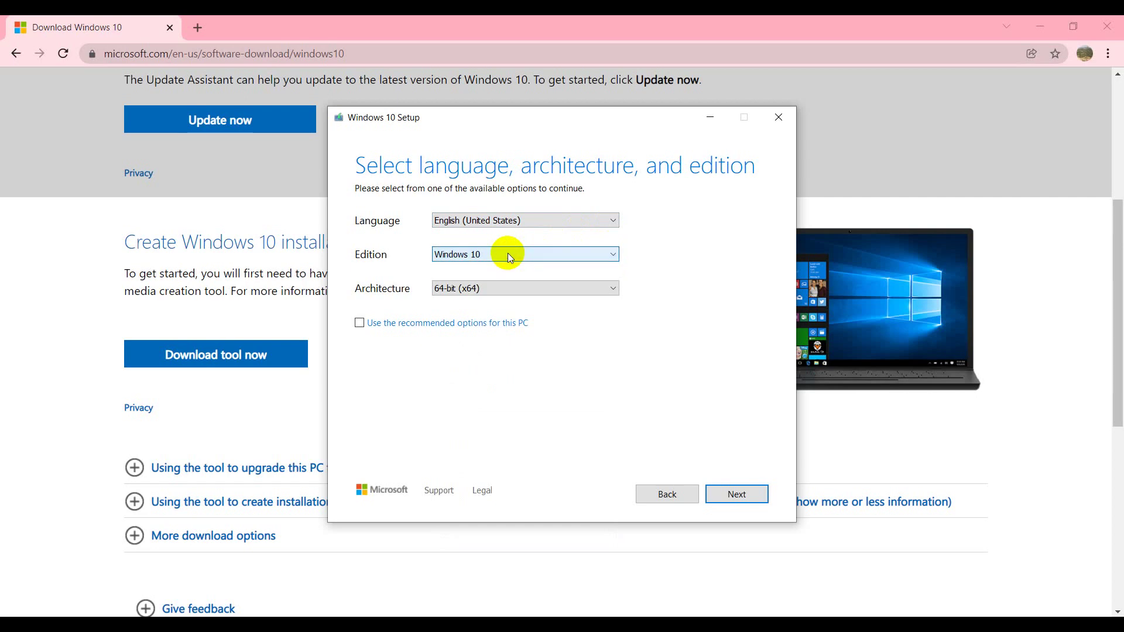
click(496, 289)
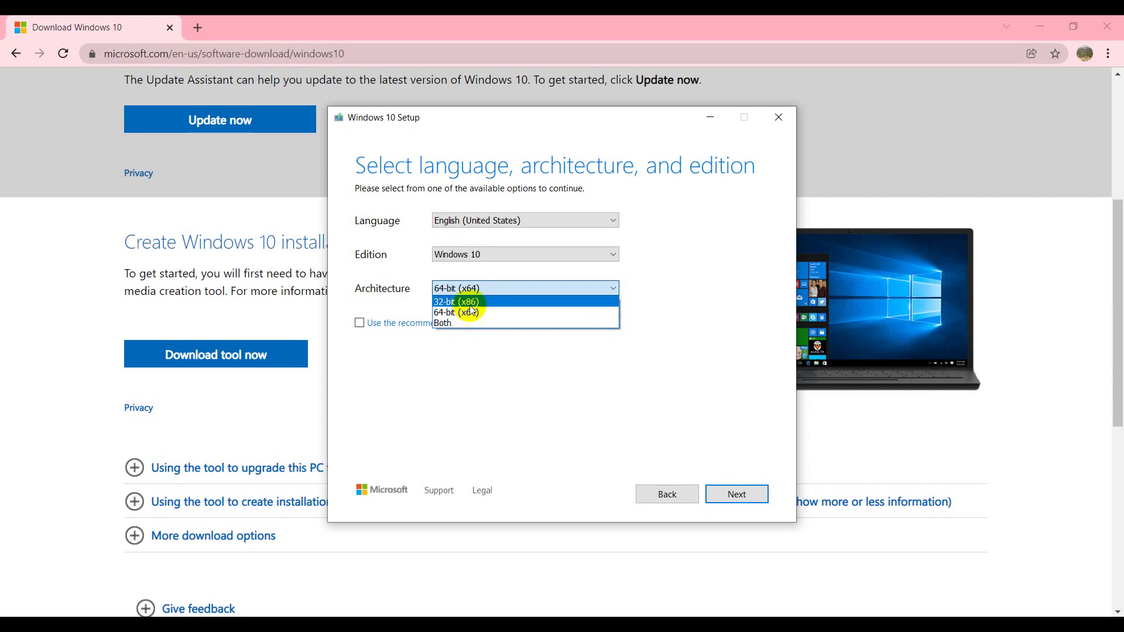
click(494, 375)
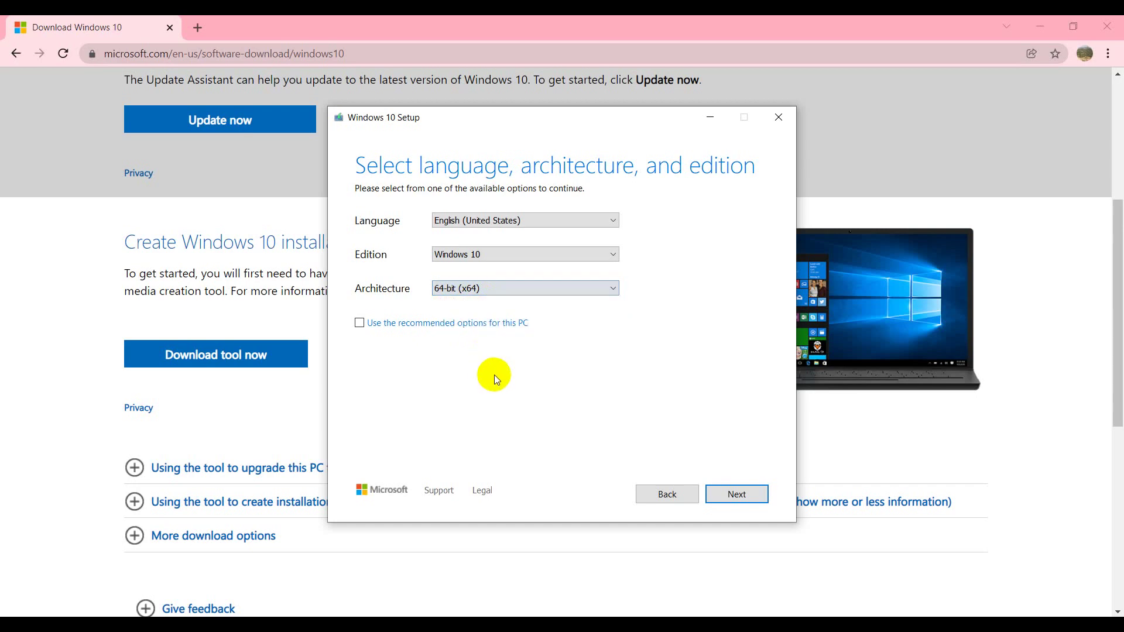
click(487, 287)
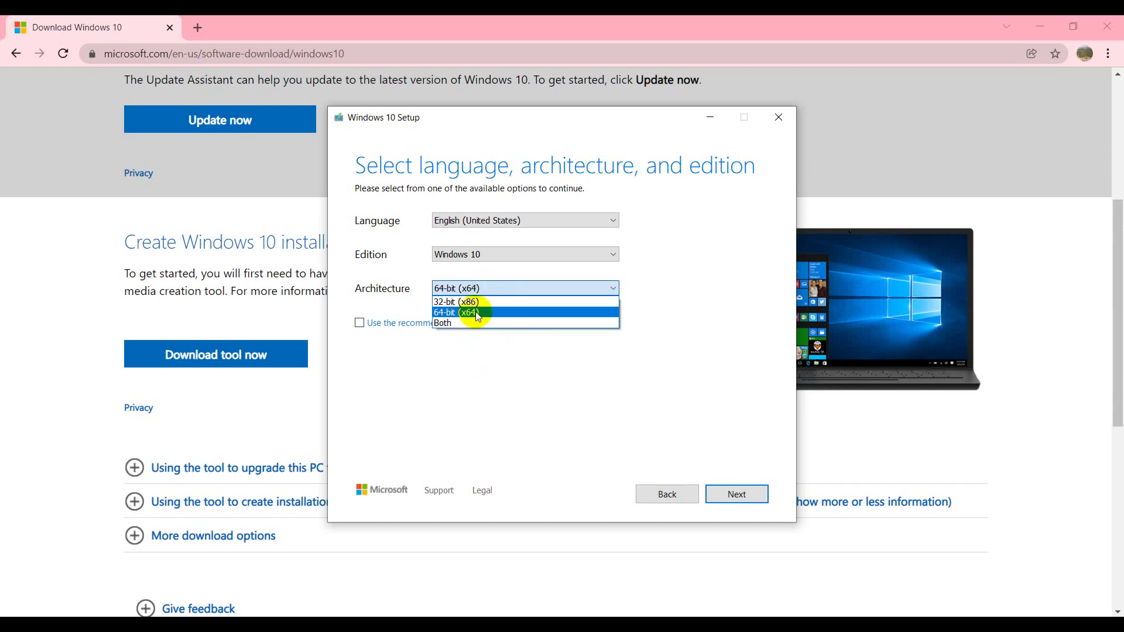
click(476, 311)
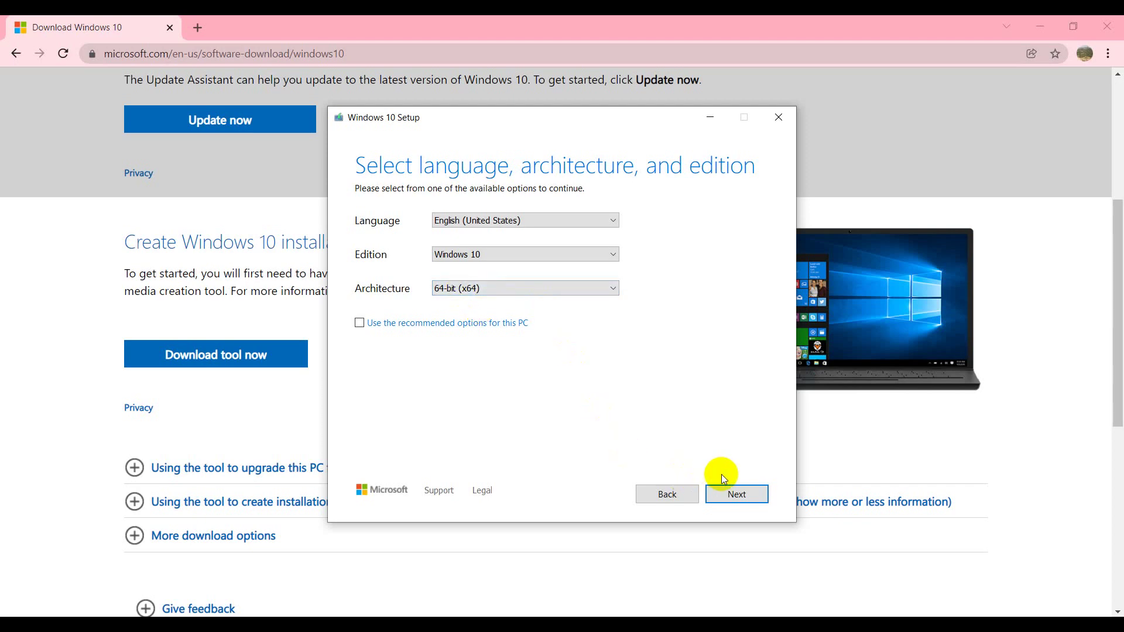
click(732, 496)
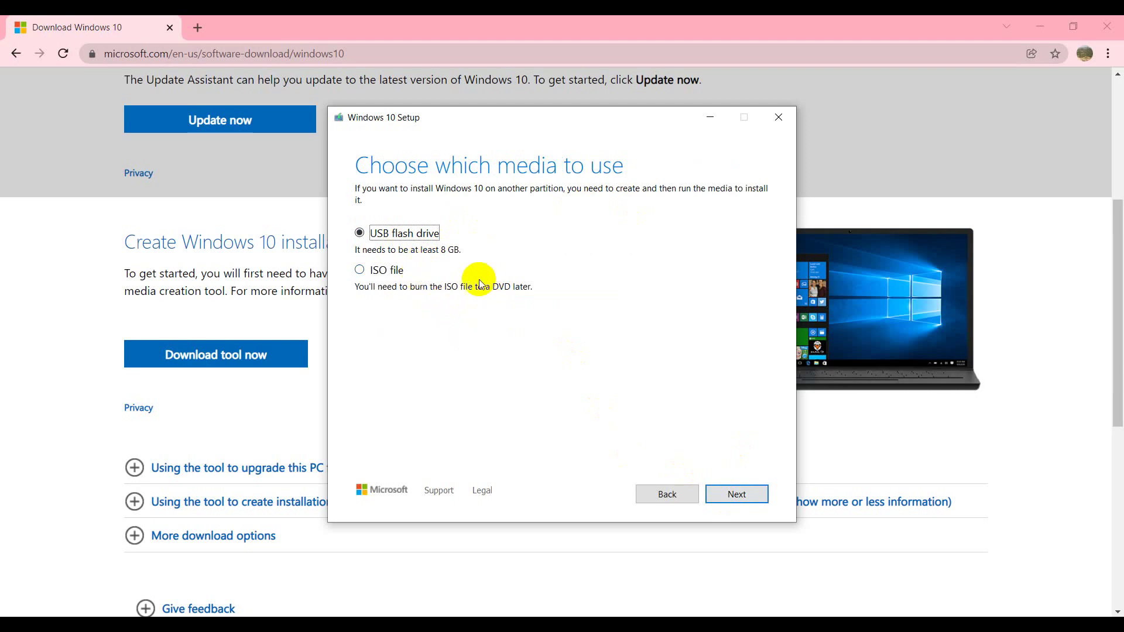
- Choose ISO file as the media to use and save it to the Desktop as "Windows 10"
click(363, 270)
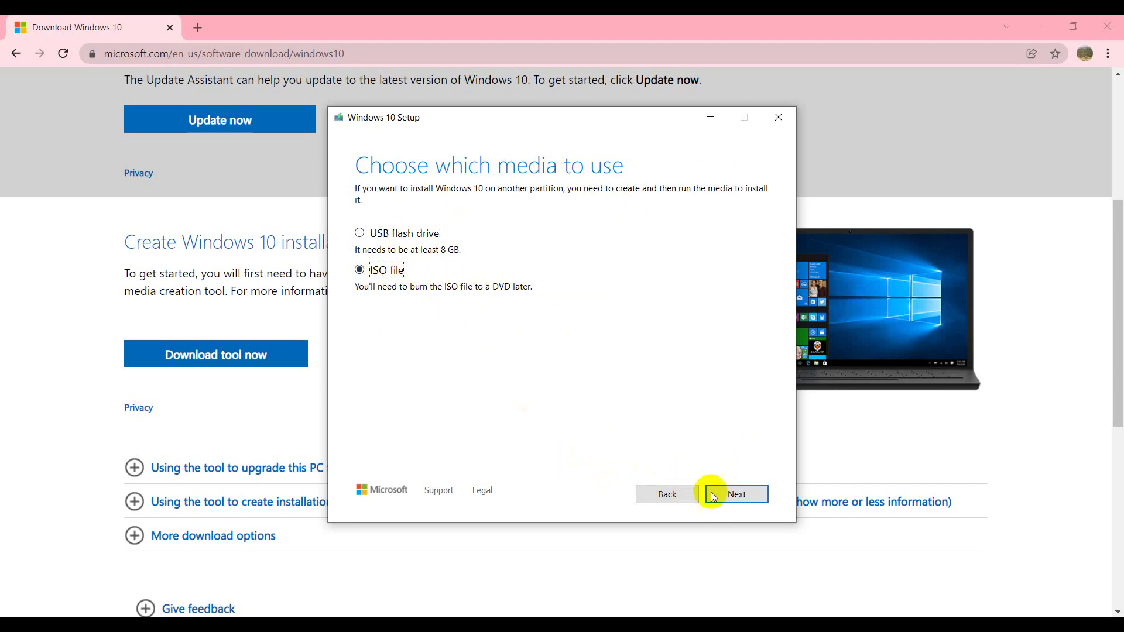
click(732, 497)
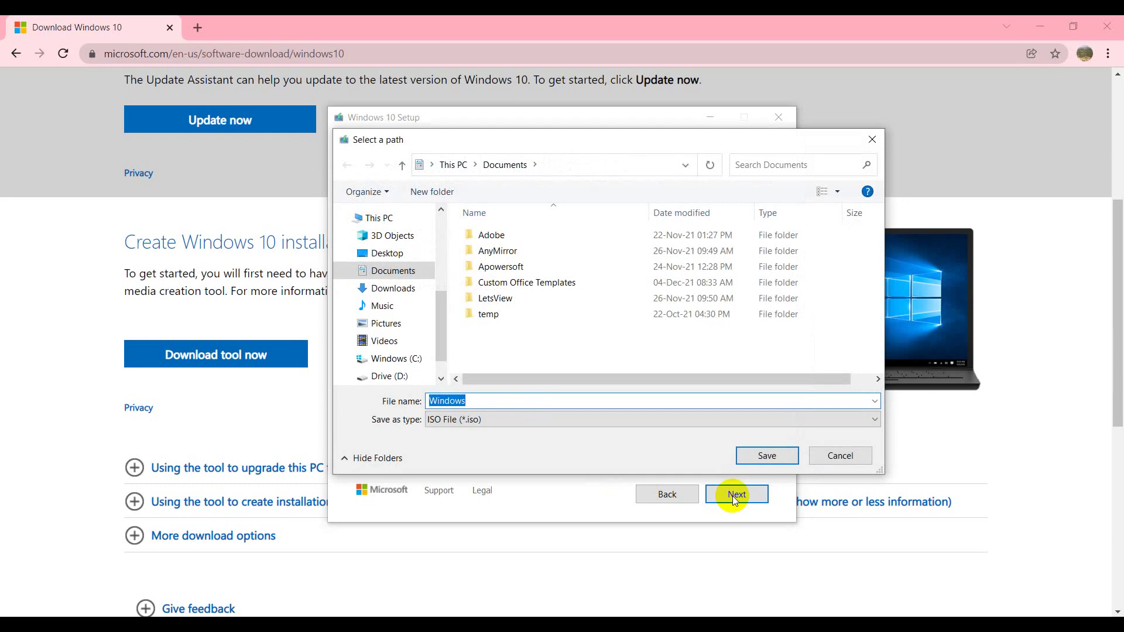
click(474, 401)
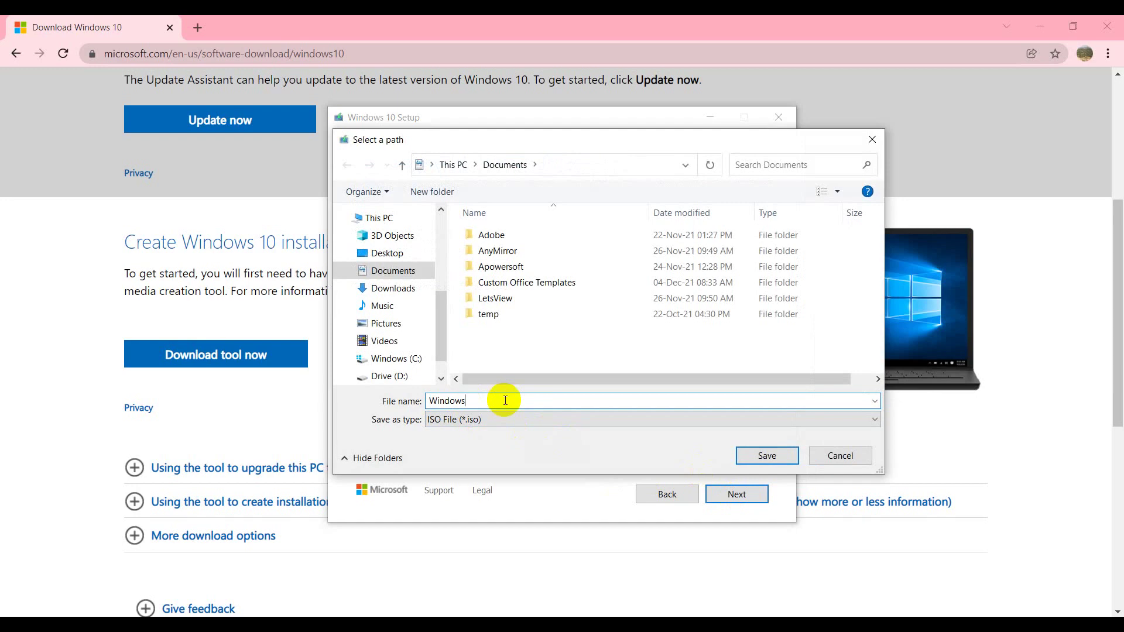
text(10 64)
key(BackSpace)
key(BackSpace)
key(BackSpace)
click(390, 261)
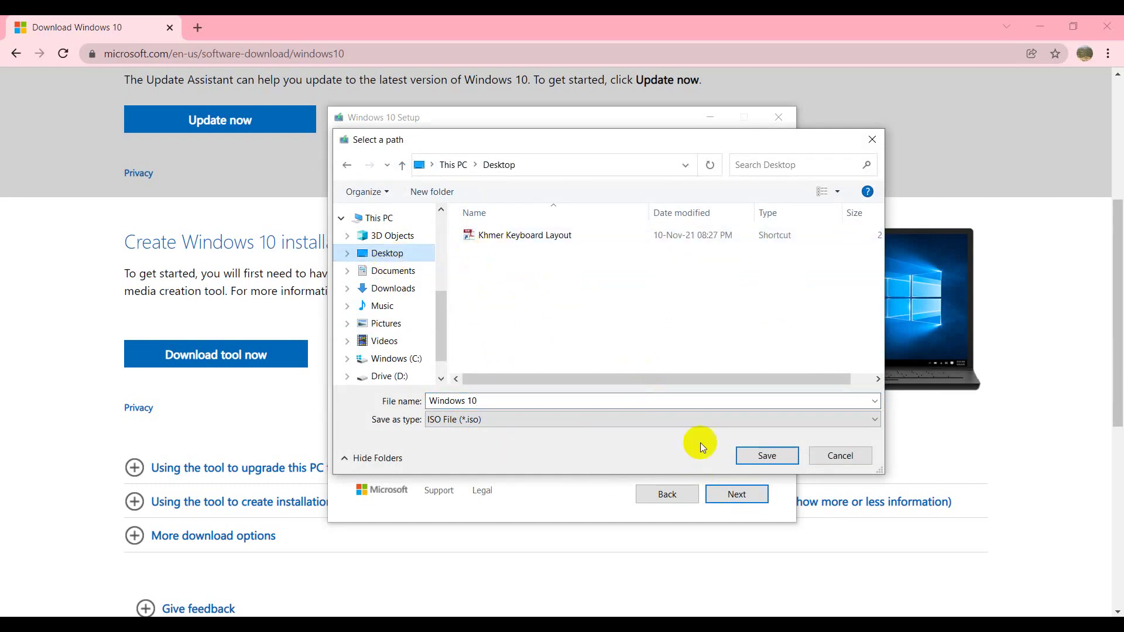
click(761, 457)
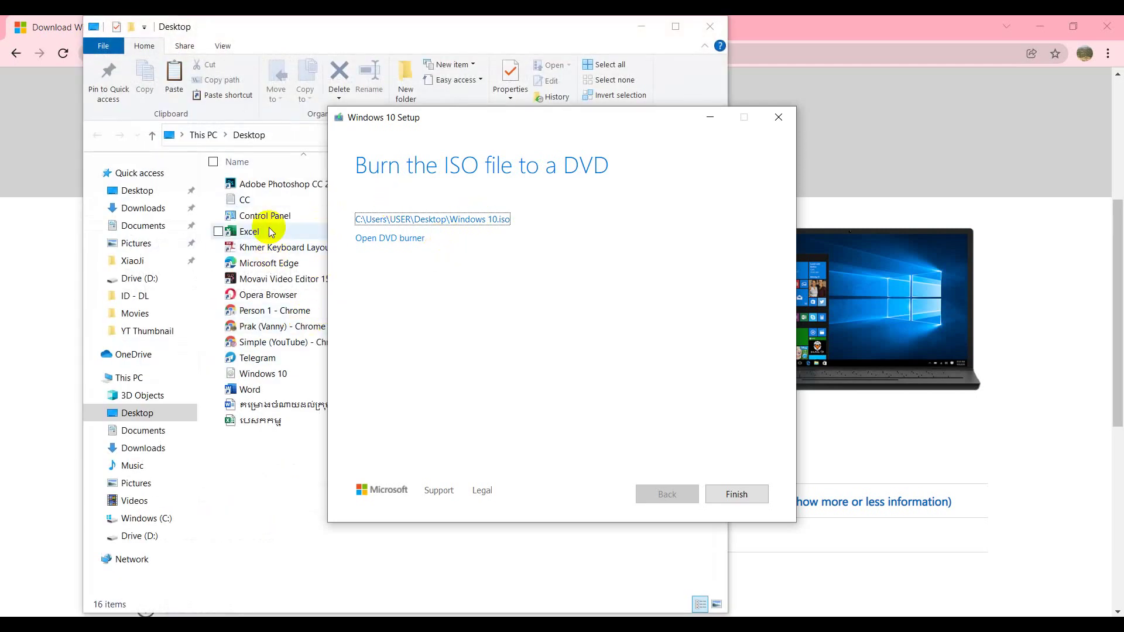
- Select the Windows 10 disc image in the Desktop folder to check it, and finish the Windows 10 Setup
drag(409, 117, 613, 134)
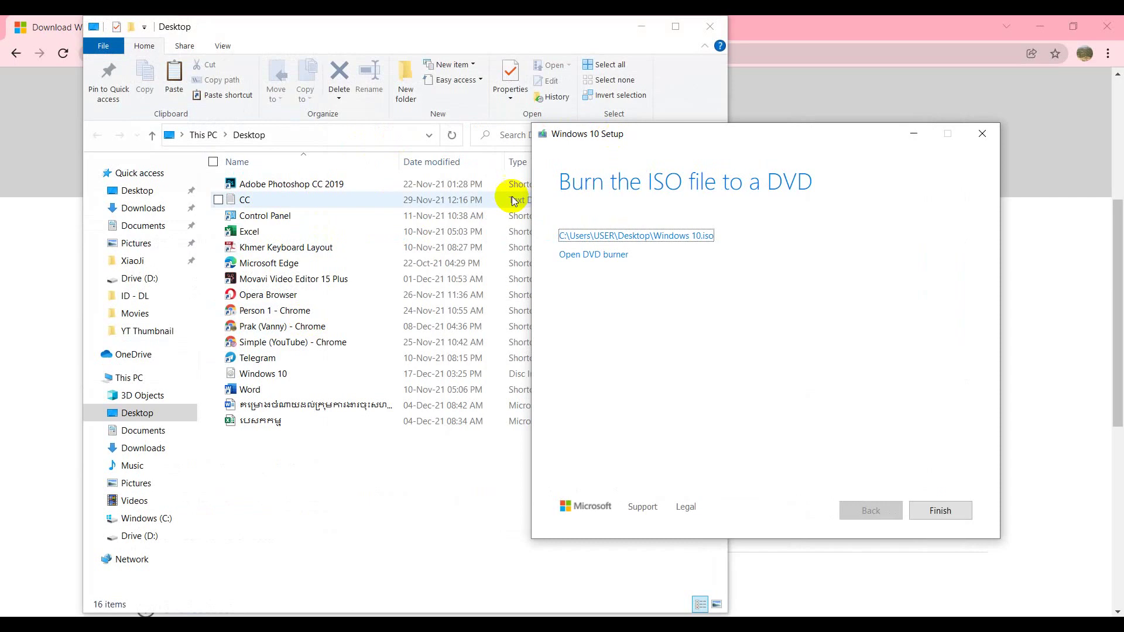
click(253, 376)
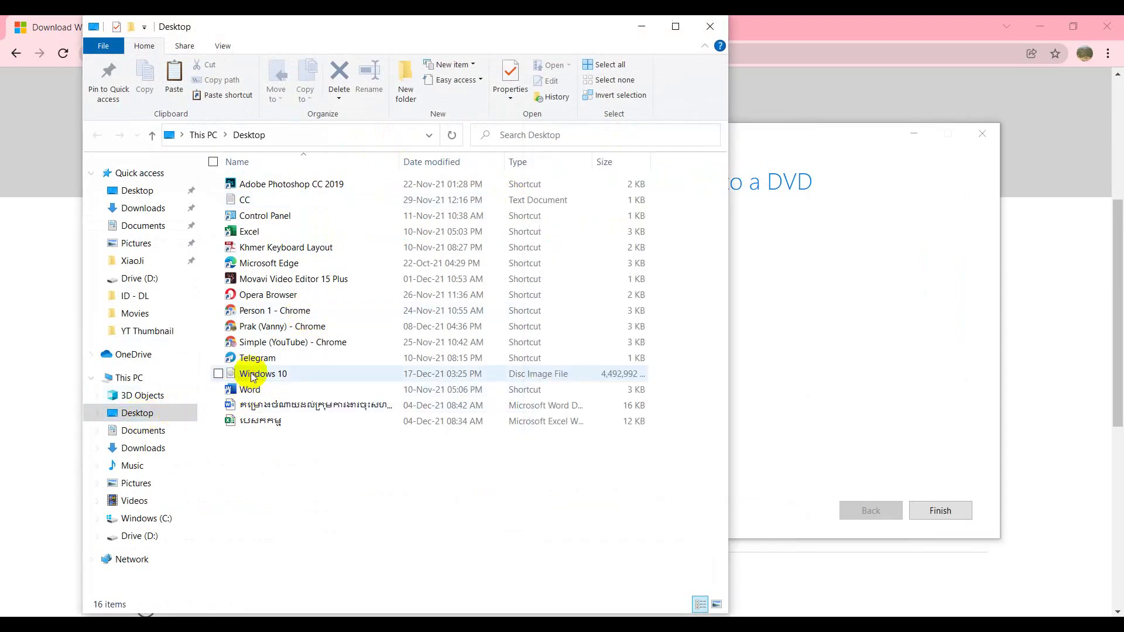
click(414, 376)
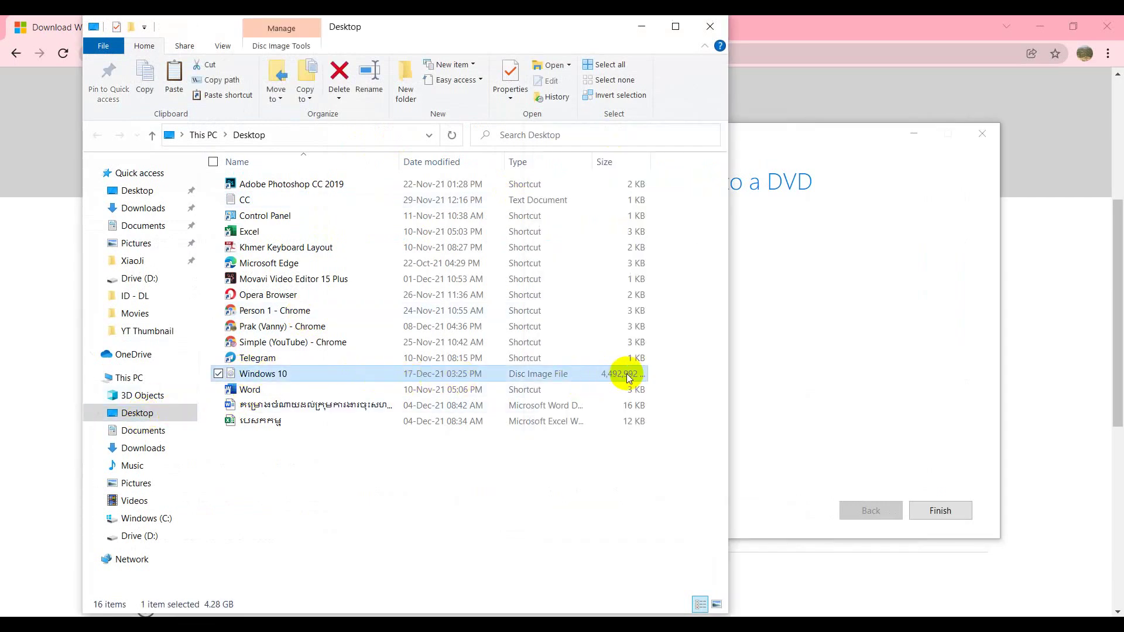
click(831, 357)
click(933, 508)
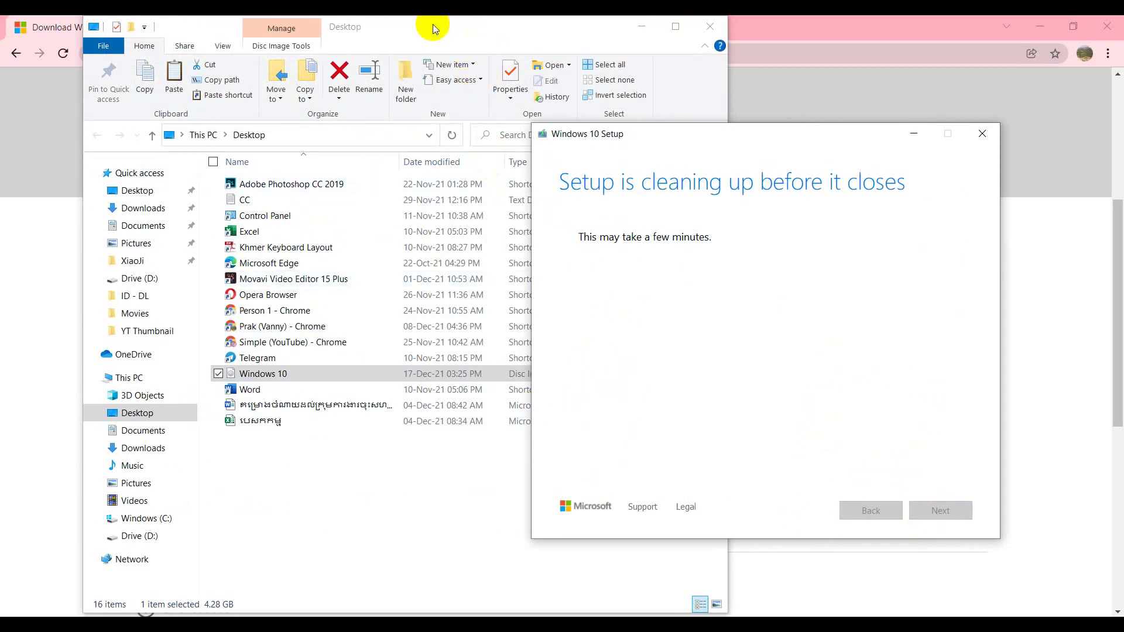
- Minimize the Desktop folder window, restore it and maximize it to show the Windows 10 disc image
mouse_move(433, 23)
mouse_down()
mouse_move(402, 29)
mouse_move(420, 32)
mouse_up()
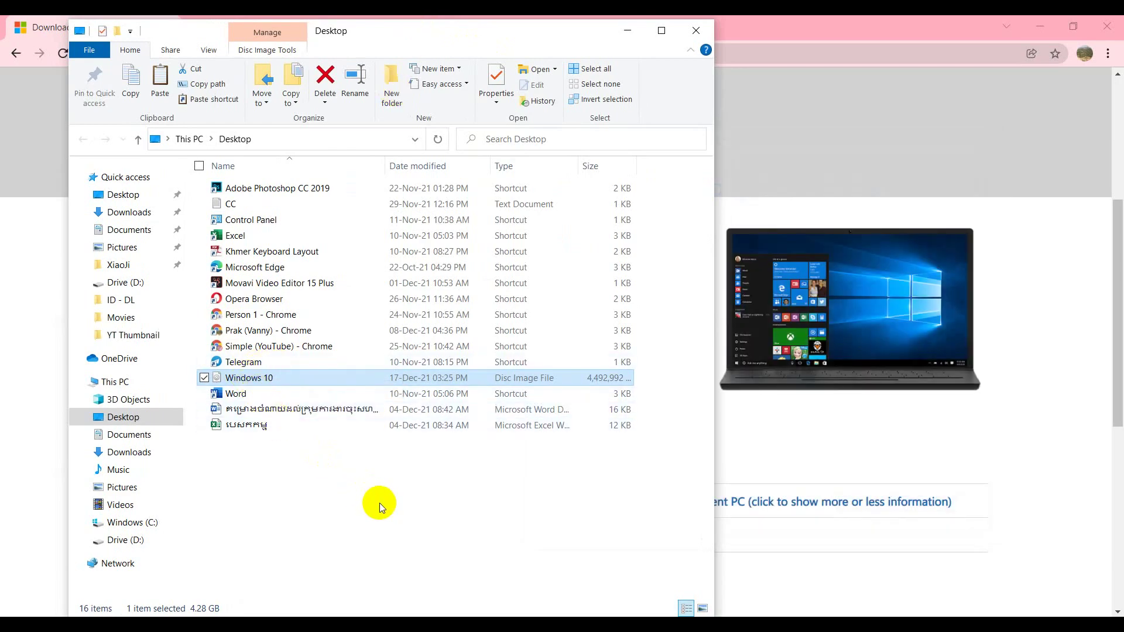
click(626, 30)
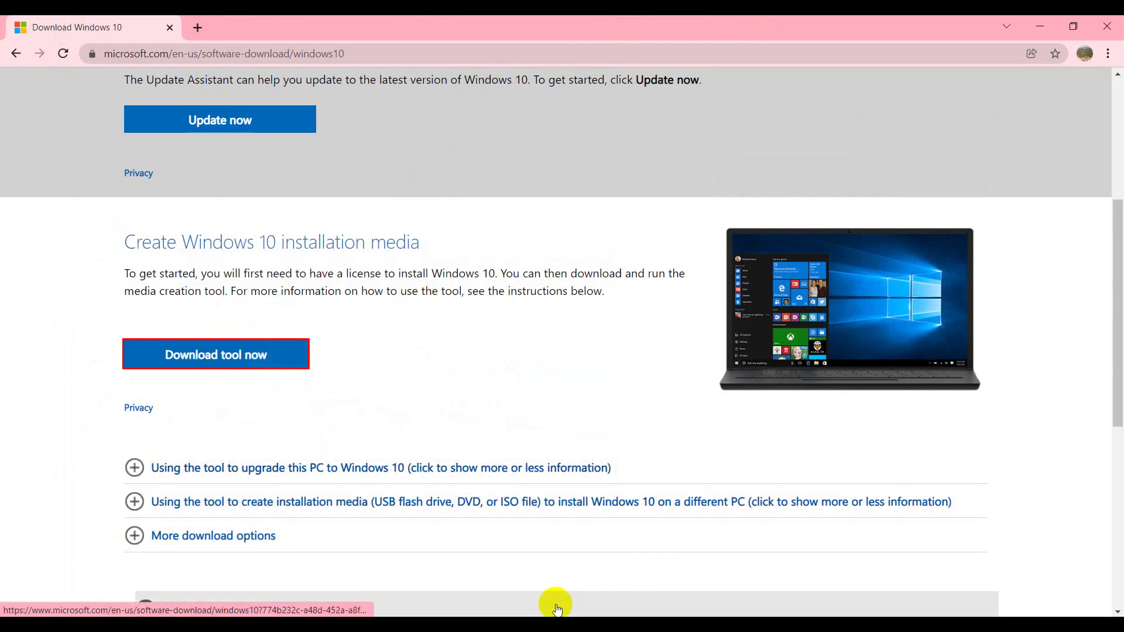
click(514, 582)
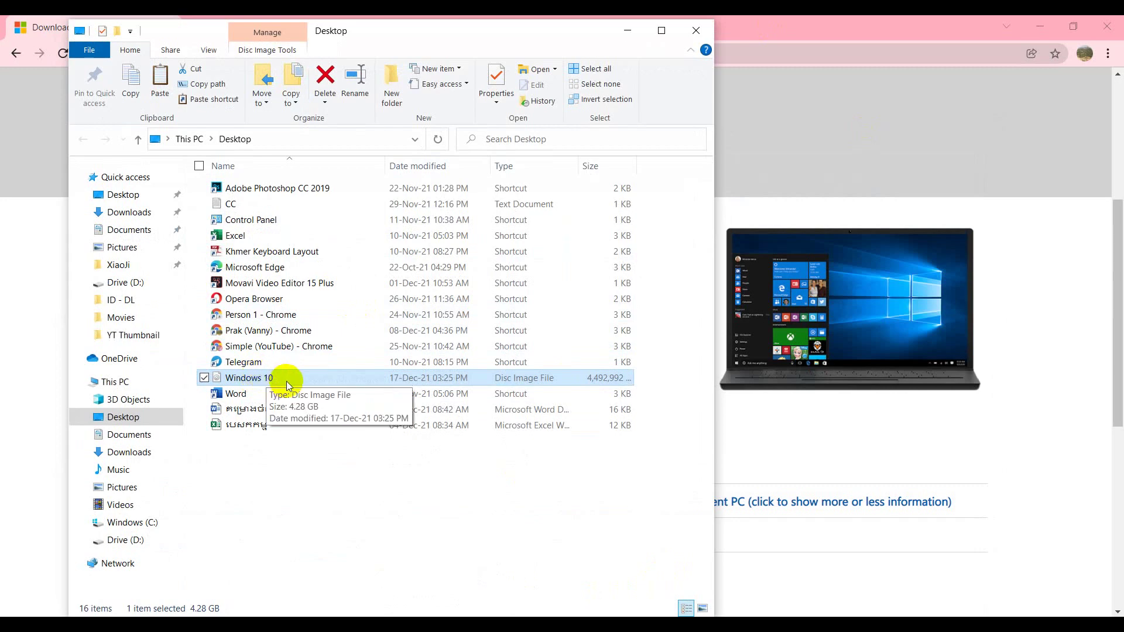
click(656, 30)
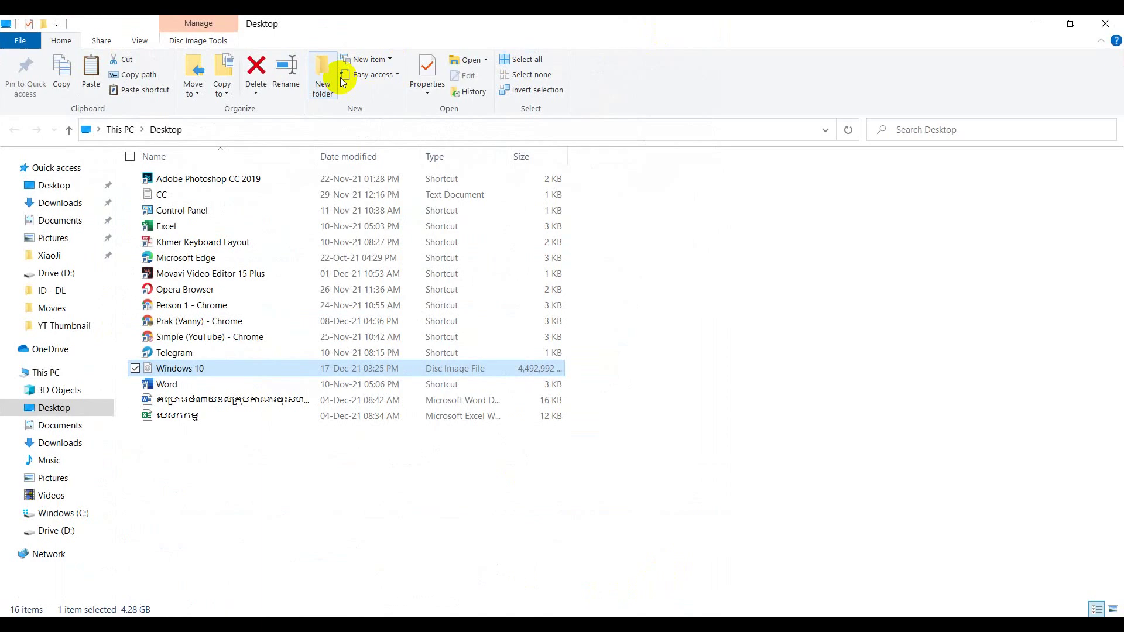